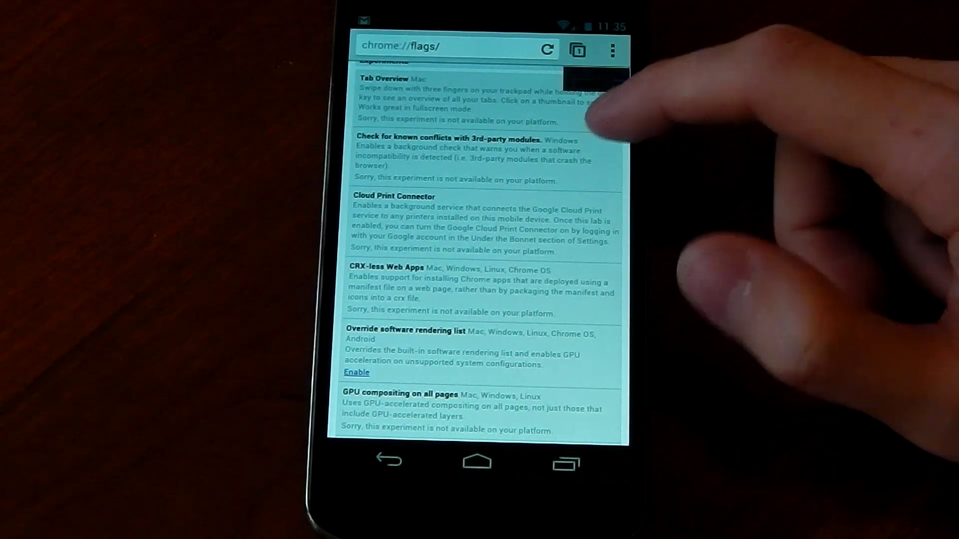
pyautogui.scroll(5, 487, 248)
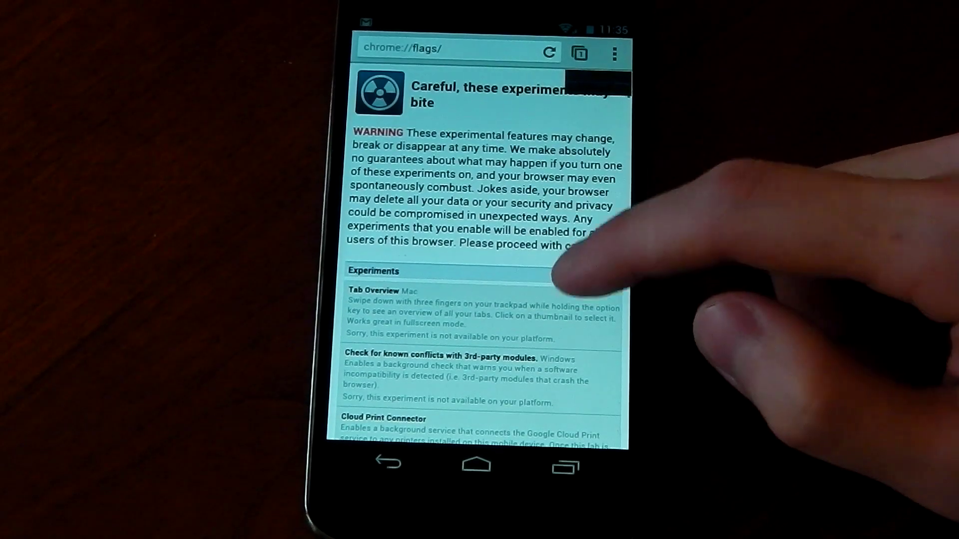
pyautogui.scroll(-3, 488, 247)
pyautogui.scroll(3, 487, 247)
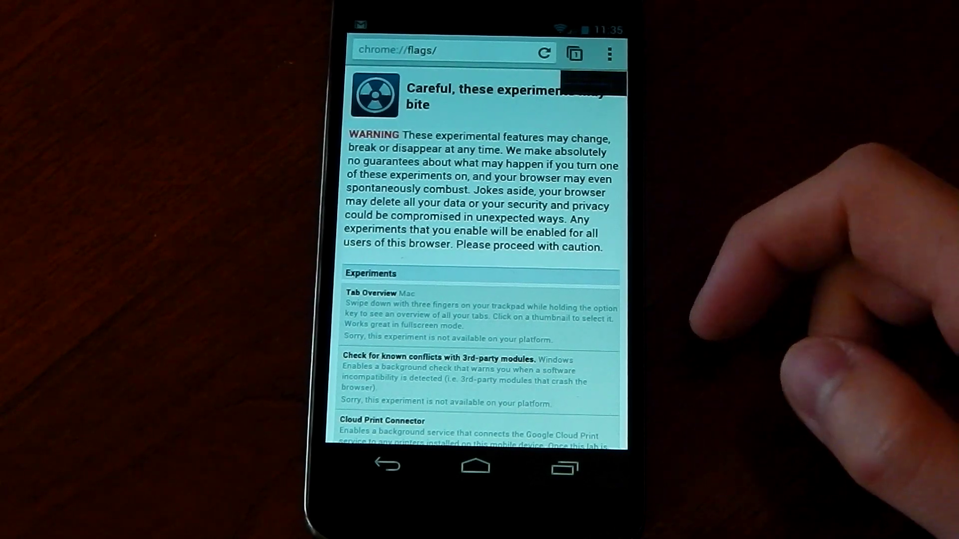
pyautogui.scroll(-3, 487, 248)
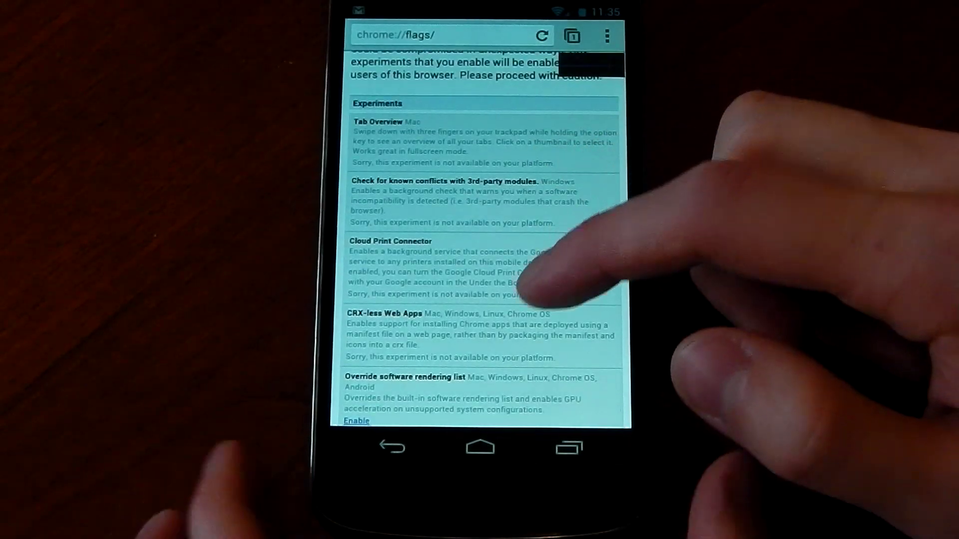
pyautogui.scroll(-5, 487, 248)
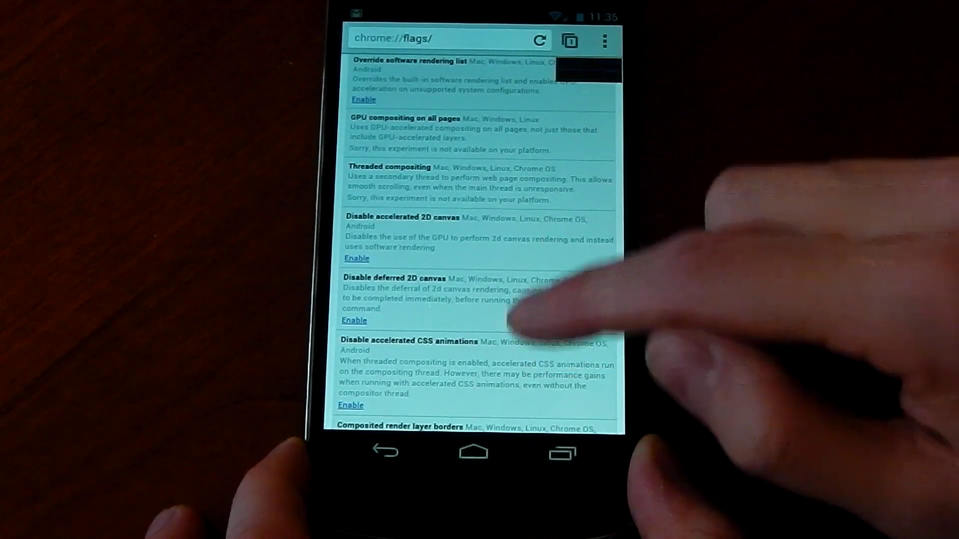
pyautogui.scroll(-5, 487, 248)
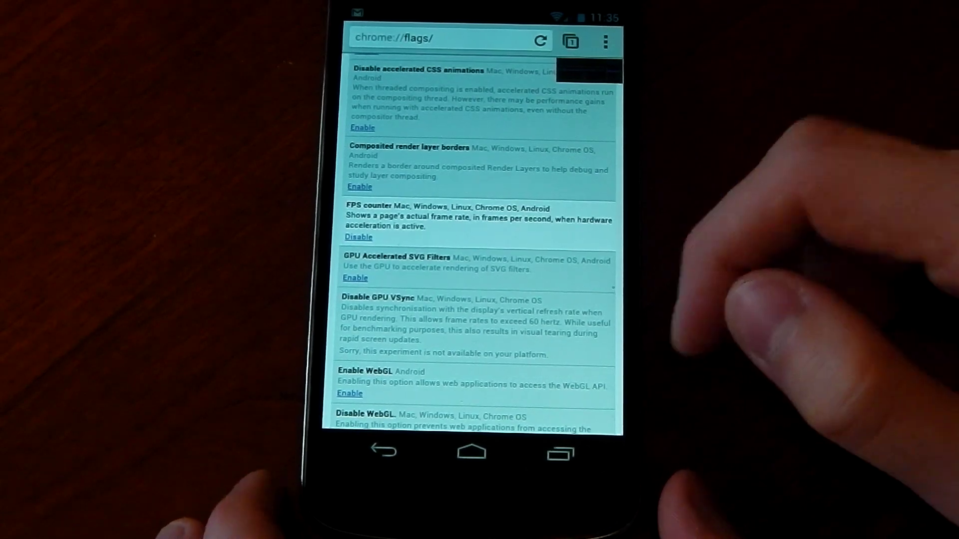
pyautogui.scroll(-2, 480, 248)
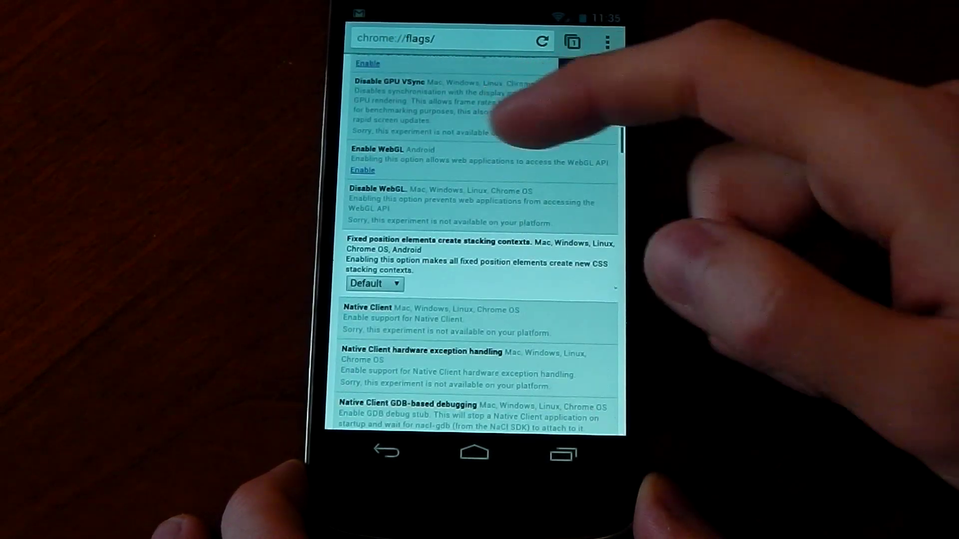
pyautogui.scroll(-3, 480, 300)
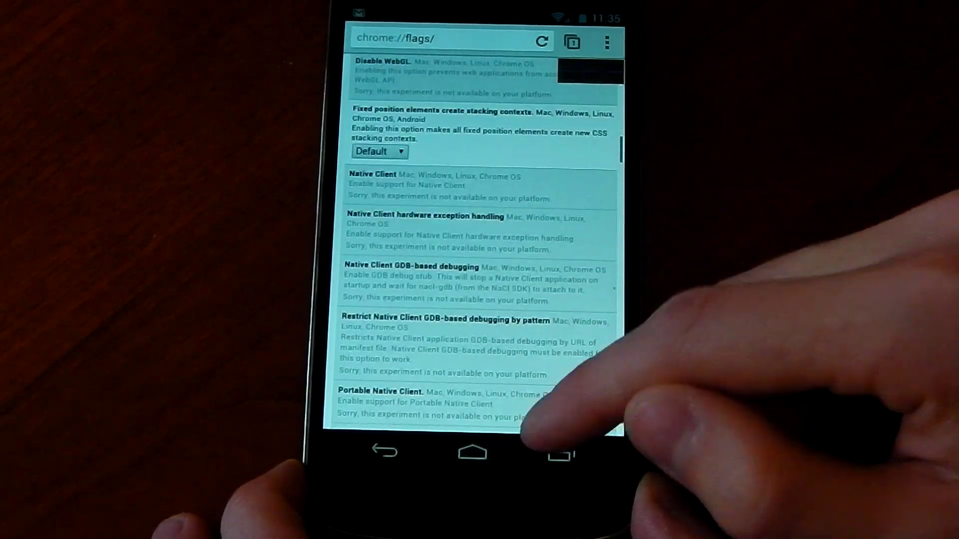
pyautogui.scroll(-4, 480, 300)
pyautogui.scroll(-4, 480, 299)
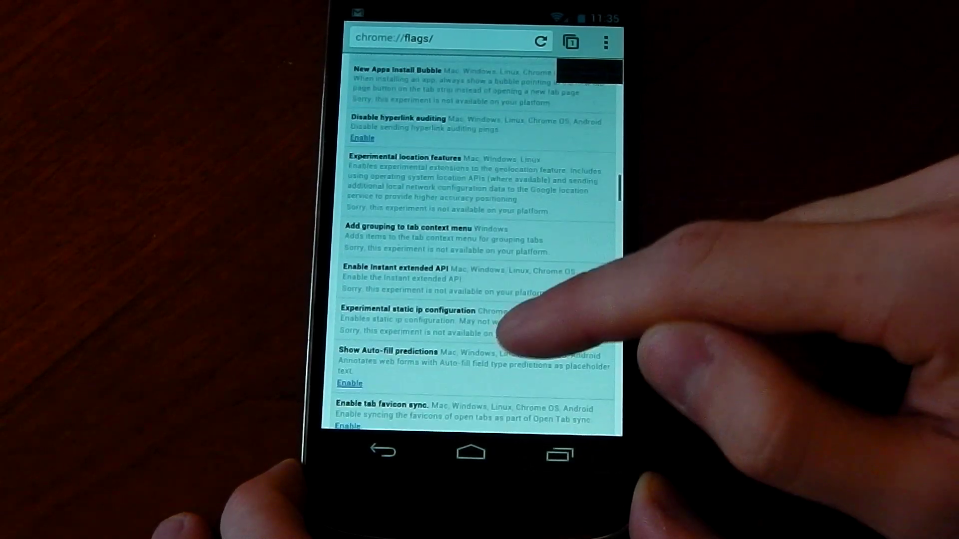
pyautogui.scroll(-3, 524, 329)
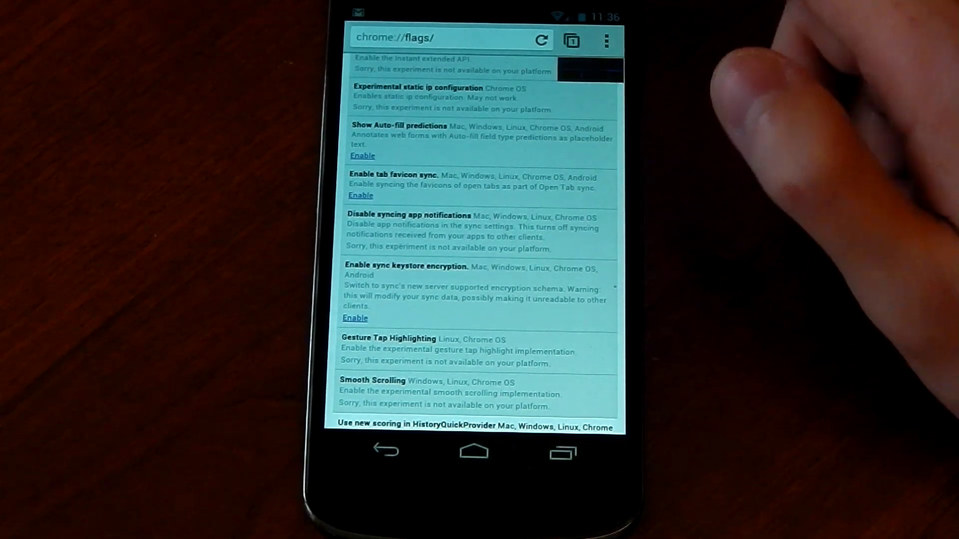
pyautogui.scroll(-5, 525, 300)
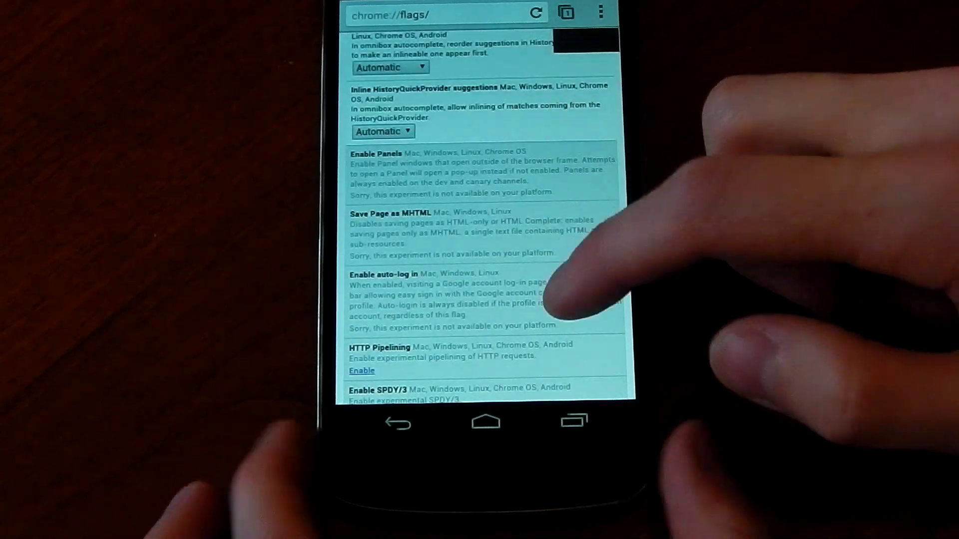
pyautogui.scroll(5, 480, 225)
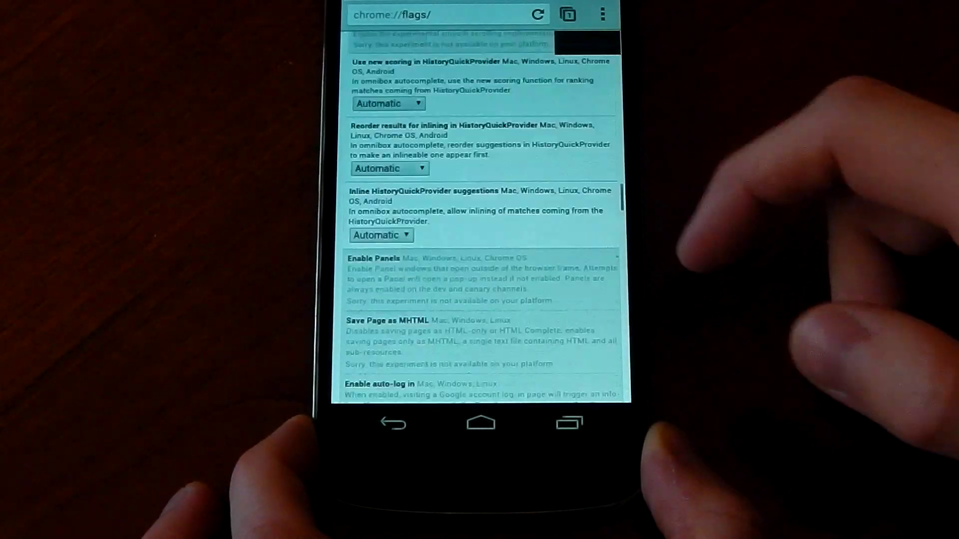
pyautogui.scroll(5, 479, 225)
pyautogui.scroll(-8, 479, 225)
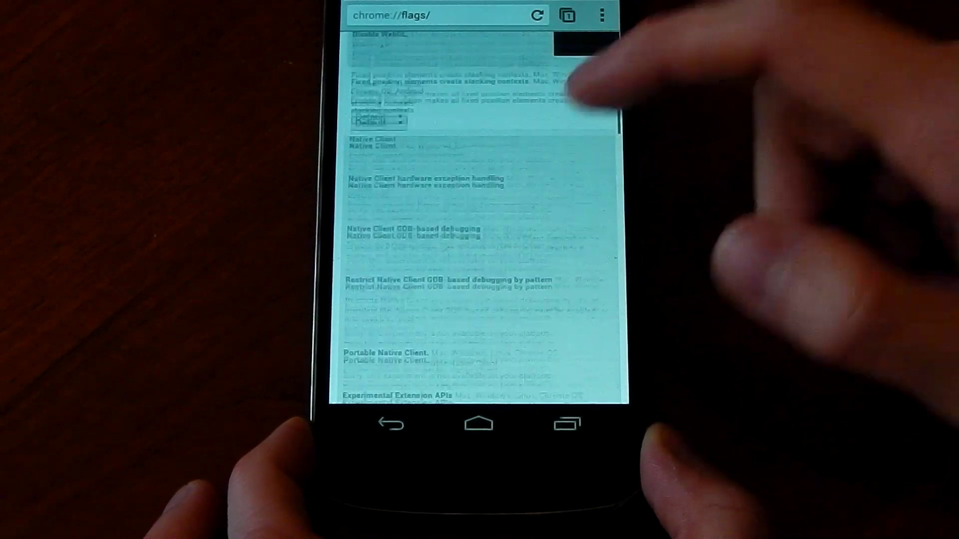
pyautogui.scroll(4, 480, 225)
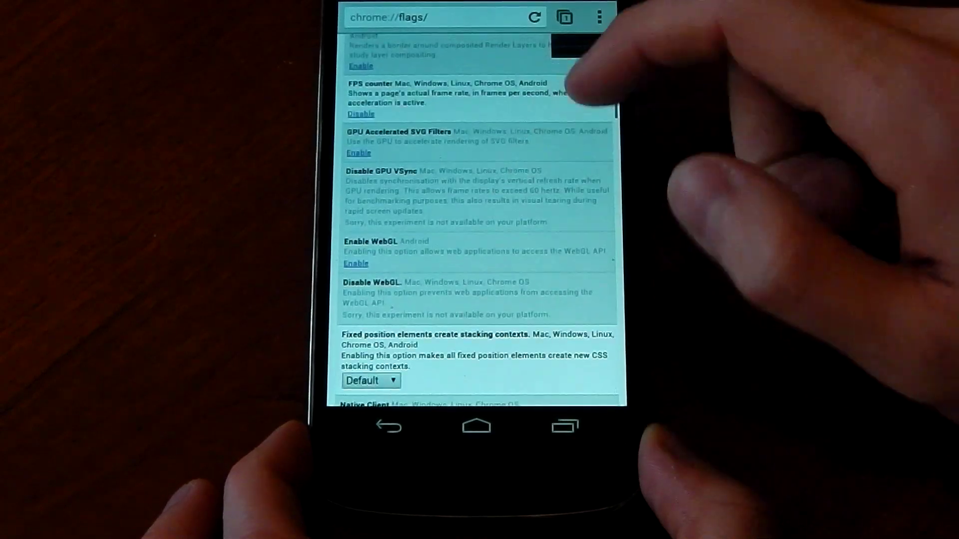
pyautogui.scroll(4, 479, 226)
pyautogui.scroll(3, 480, 224)
pyautogui.scroll(-5, 480, 225)
pyautogui.scroll(-2, 480, 224)
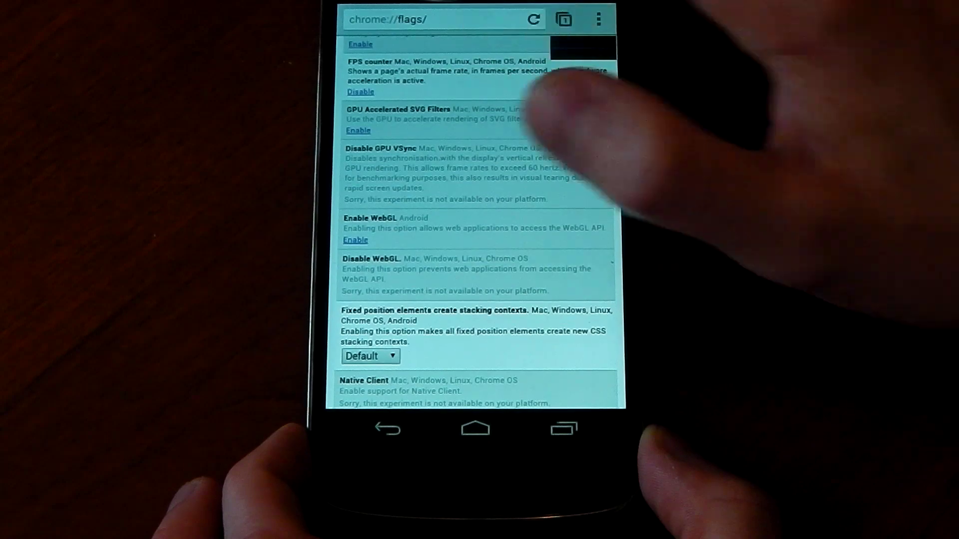
# - Disable the FPS counter flag in chrome://flags and relaunch Chrome Beta to apply it
pyautogui.click(355, 241)
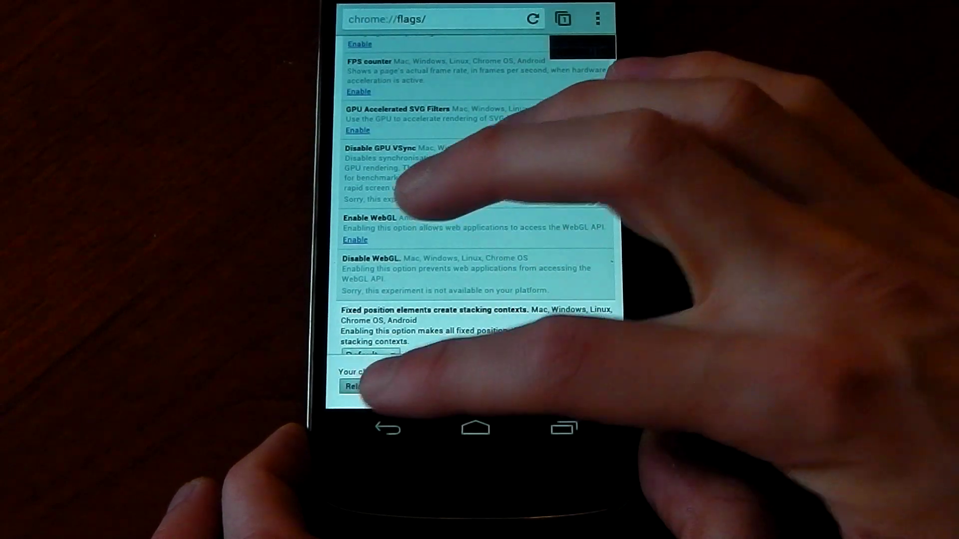
pyautogui.click(359, 403)
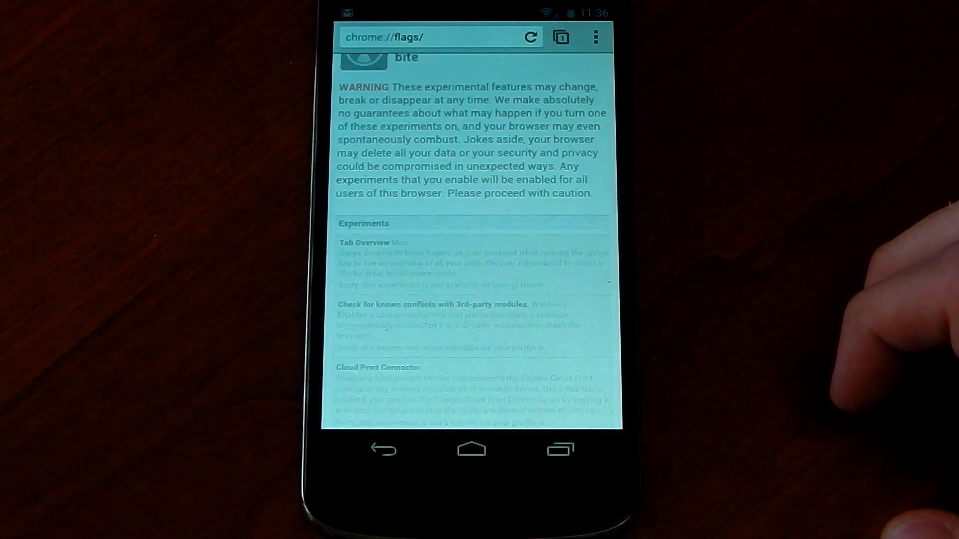
pyautogui.scroll(2, 472, 262)
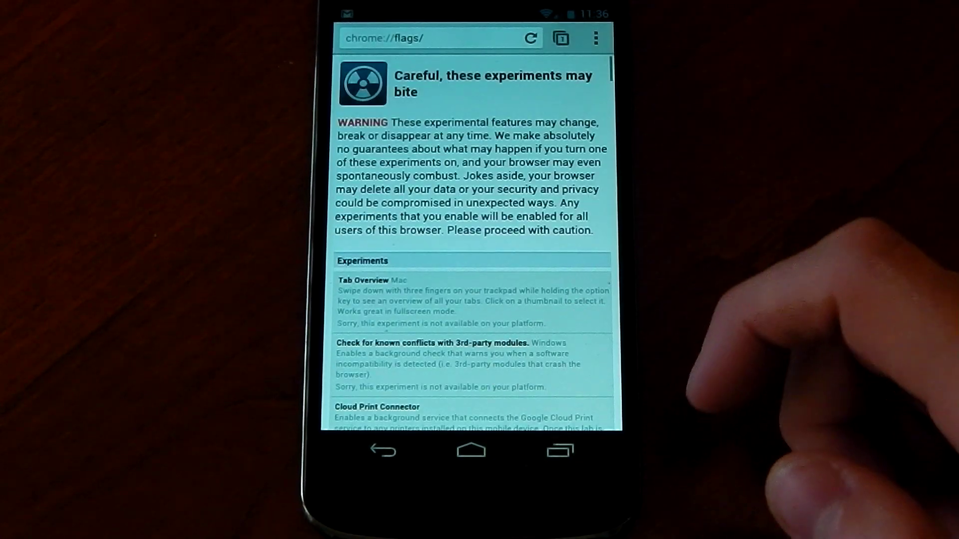